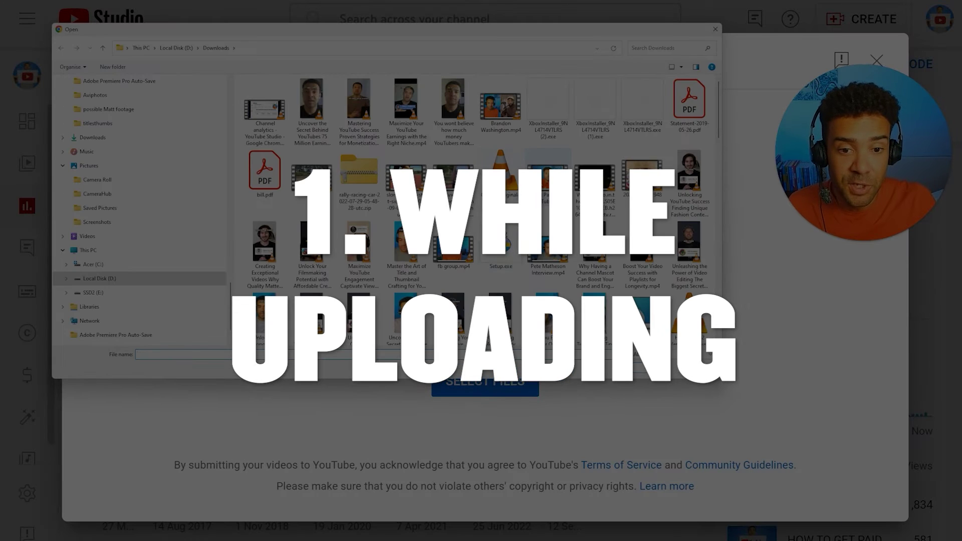
# Step: Upload Get Paid On YouTube.mp4 and scroll its Details page past the title and description
pyautogui.click(579, 259)
pyautogui.click(641, 368)
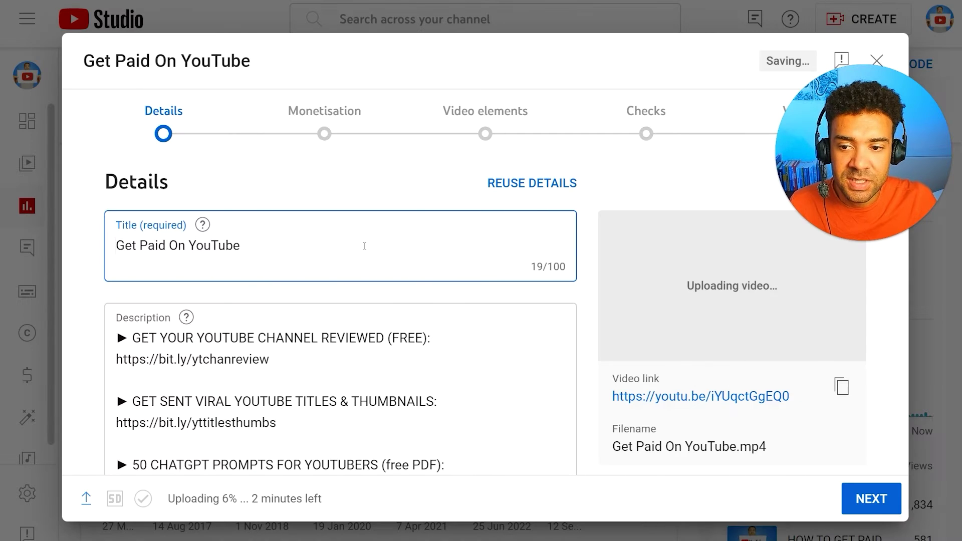
pyautogui.click(379, 352)
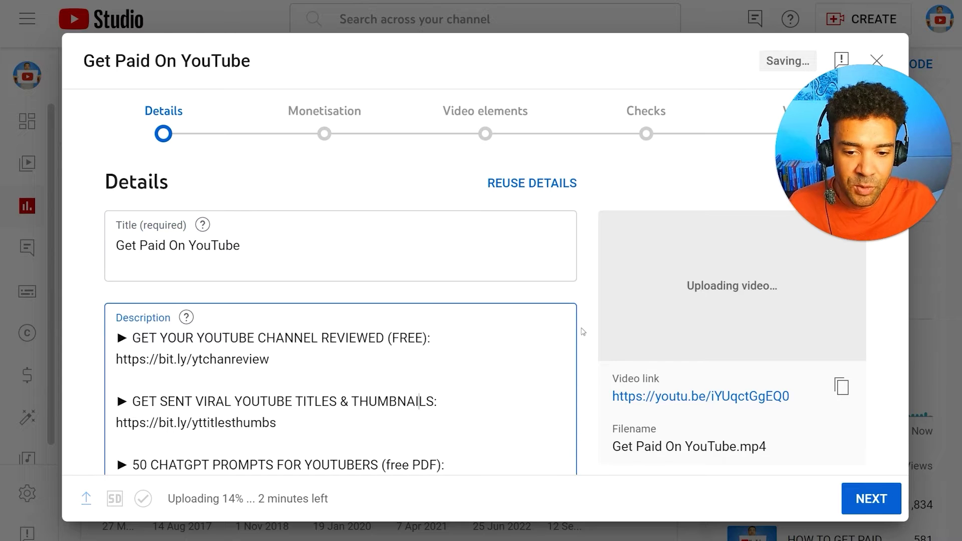
pyautogui.scroll(-8, 590, 317)
pyautogui.scroll(-6, 835, 460)
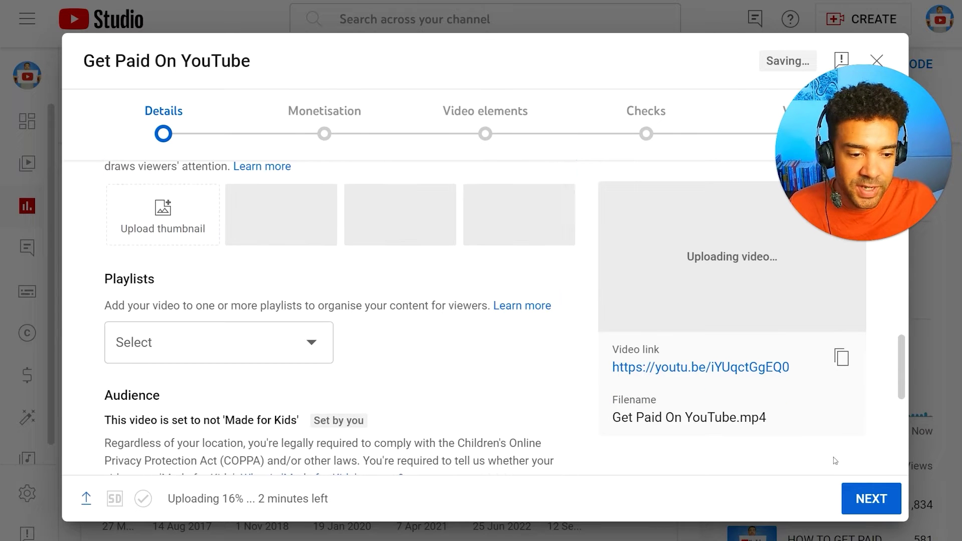
# Step: On the Monetisation step, set the video's monetisation to On and confirm
pyautogui.click(865, 504)
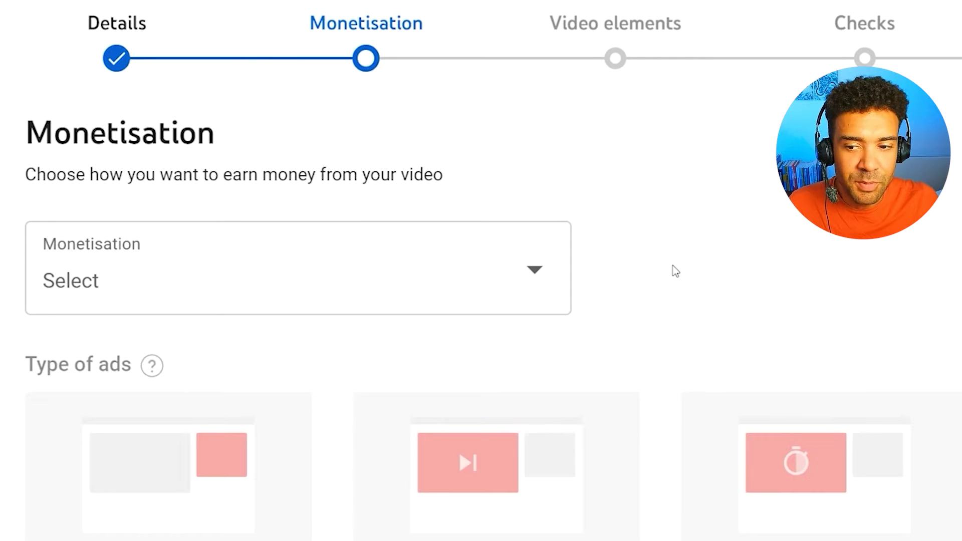
pyautogui.click(544, 284)
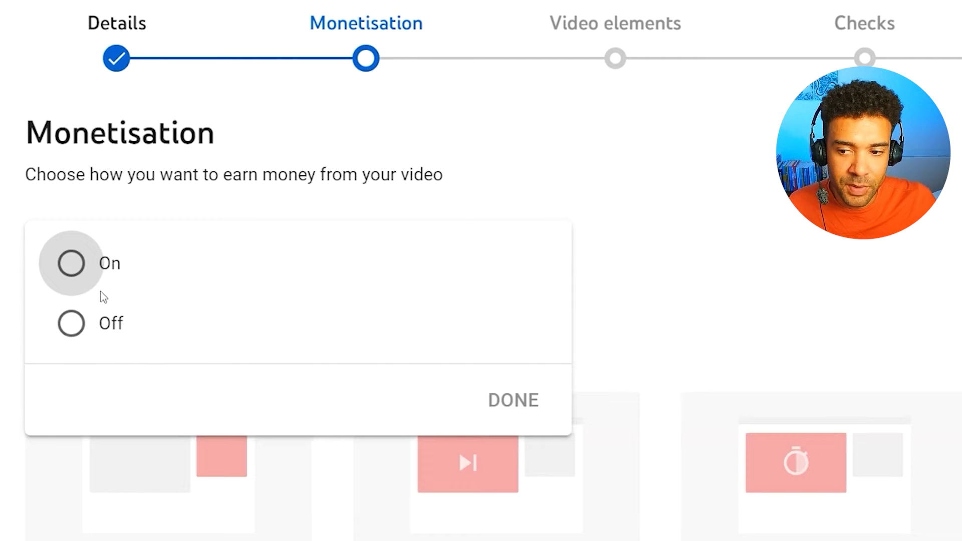
pyautogui.click(80, 269)
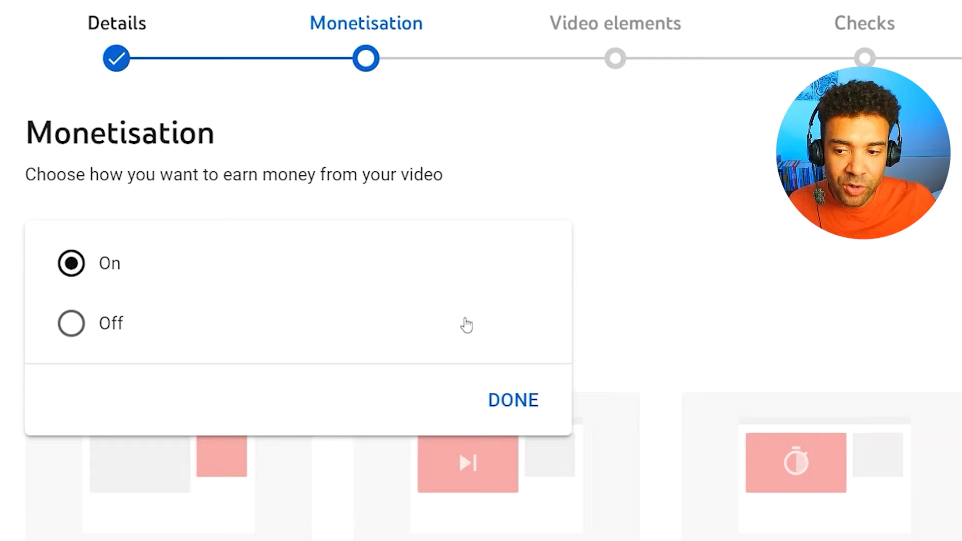
pyautogui.click(523, 400)
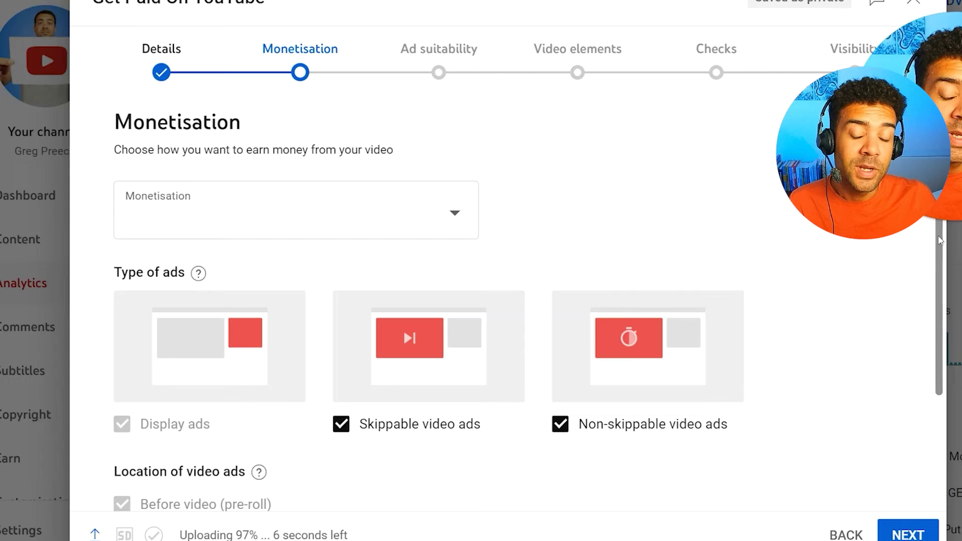
# Step: Toggle the Skippable, Non-skippable and mid-roll checkboxes off and back on, leaving all enabled
pyautogui.scroll(-4, 855, 257)
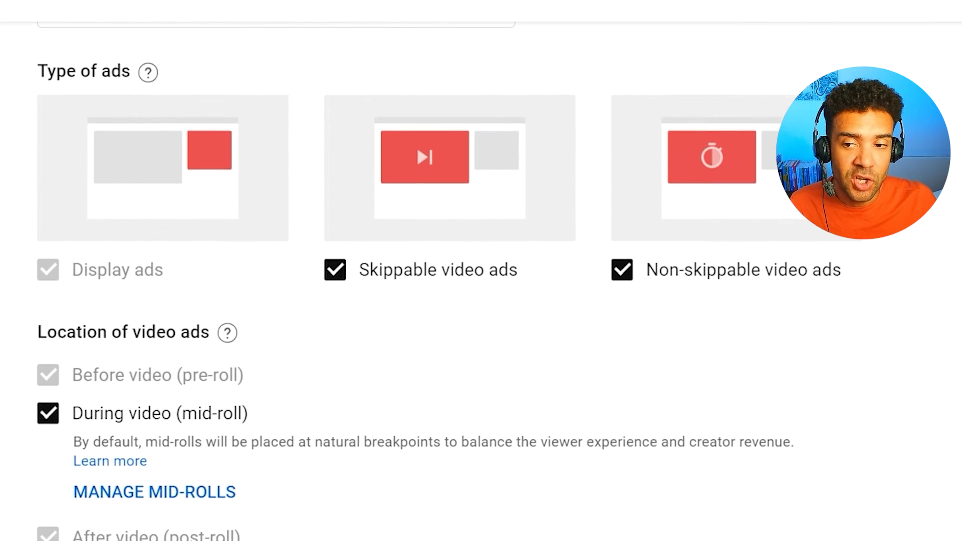
pyautogui.scroll(-1, 481, 280)
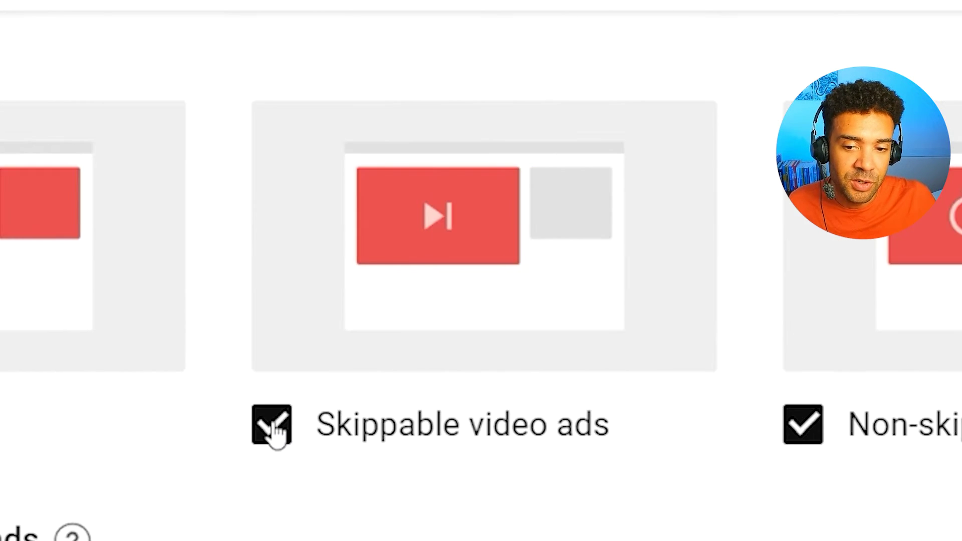
pyautogui.click(620, 423)
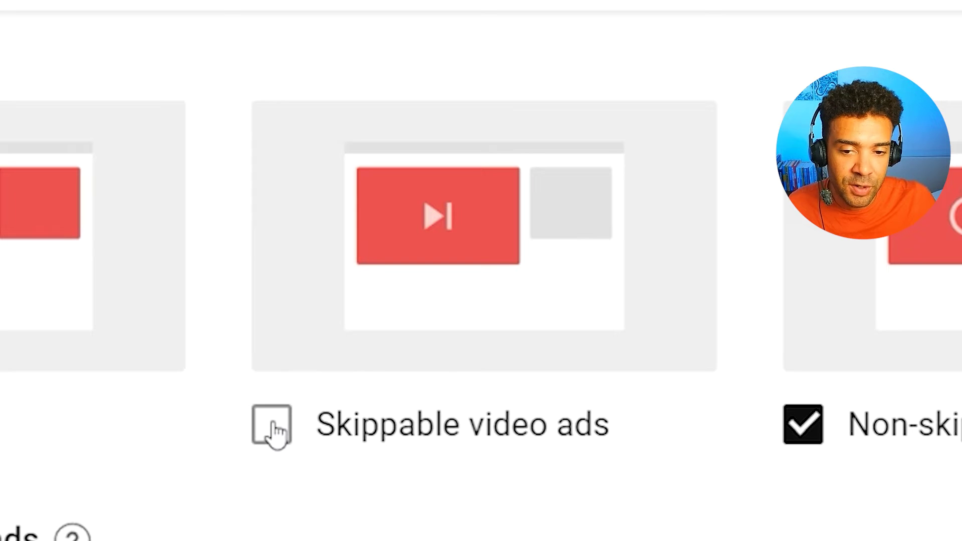
pyautogui.click(275, 430)
pyautogui.click(808, 431)
pyautogui.click(808, 431)
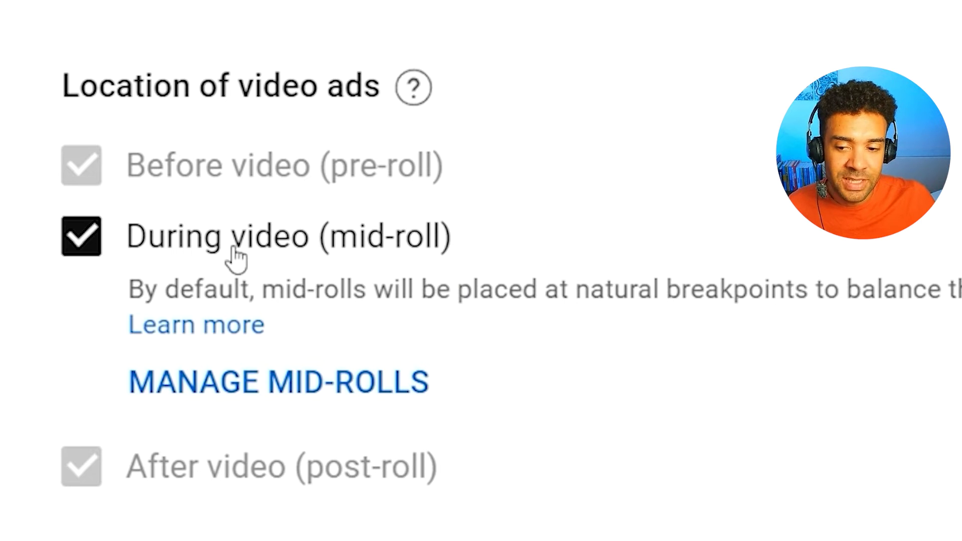
pyautogui.click(81, 240)
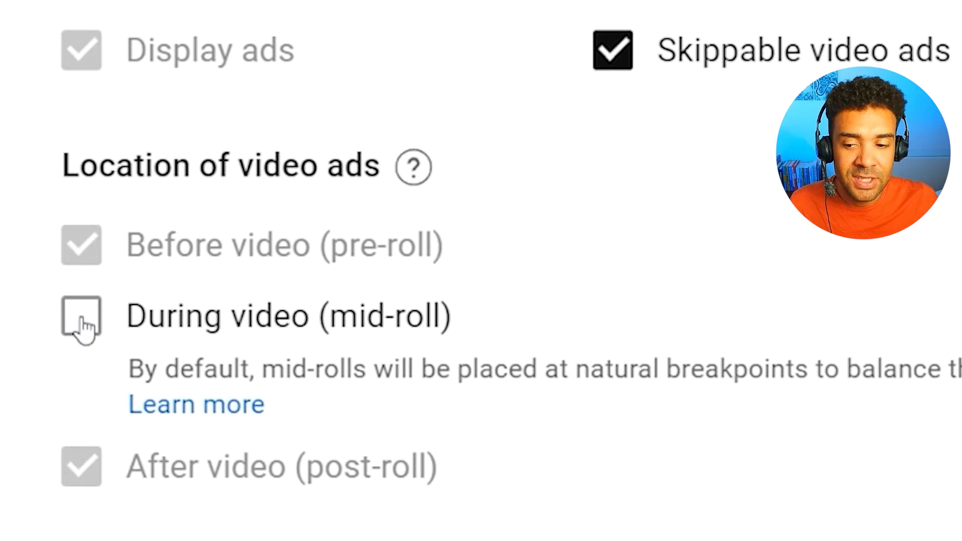
pyautogui.click(81, 240)
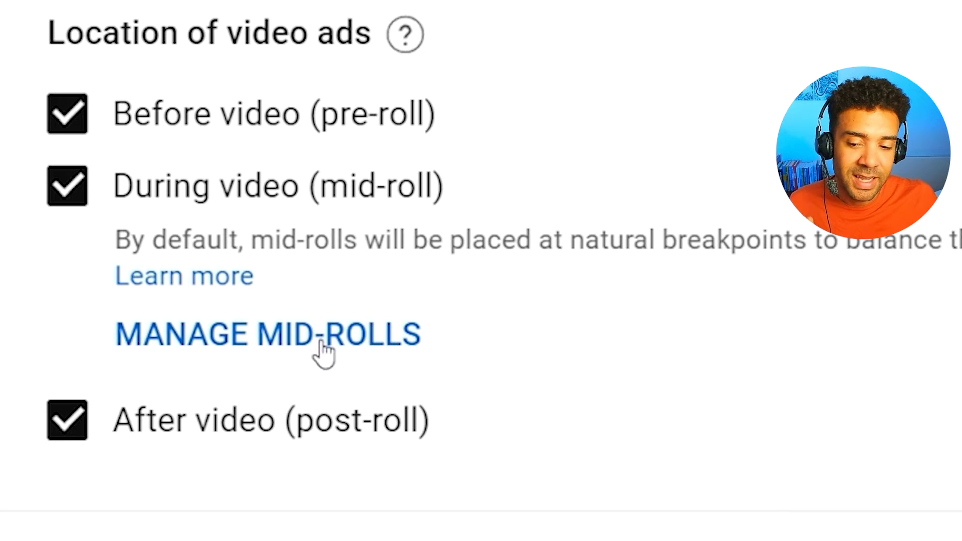
# Step: Open the ad breaks editor and add a mid-roll break at 02:29:24
pyautogui.click(322, 344)
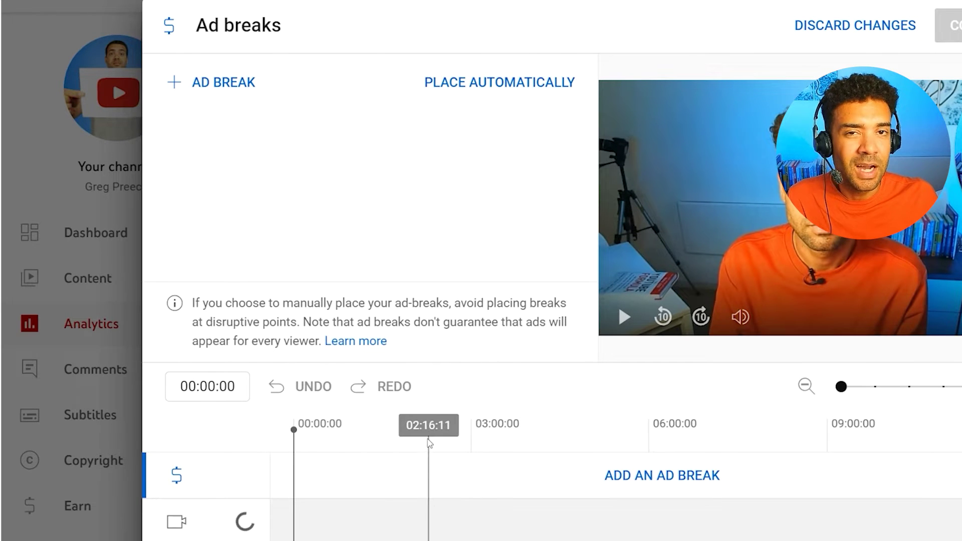
pyautogui.click(423, 449)
pyautogui.click(592, 449)
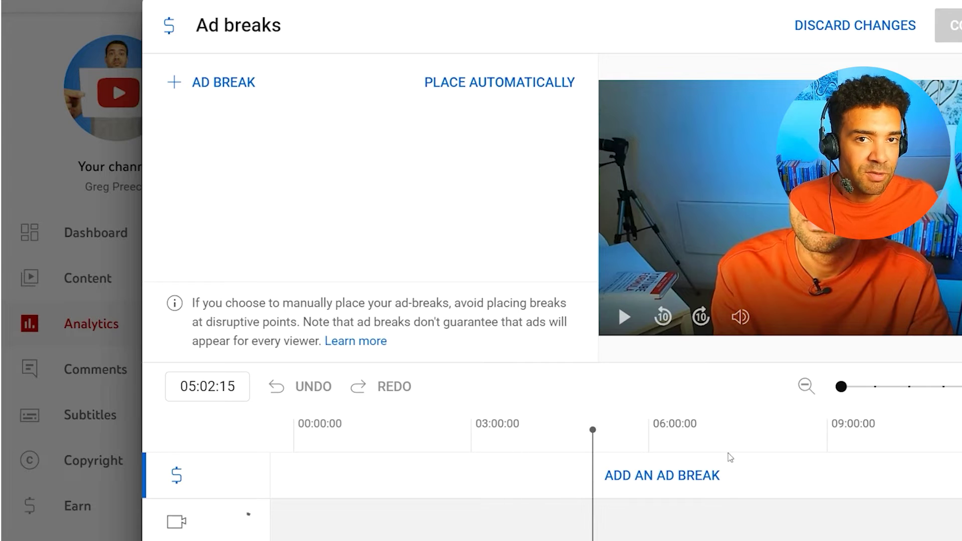
pyautogui.click(414, 447)
pyautogui.click(444, 448)
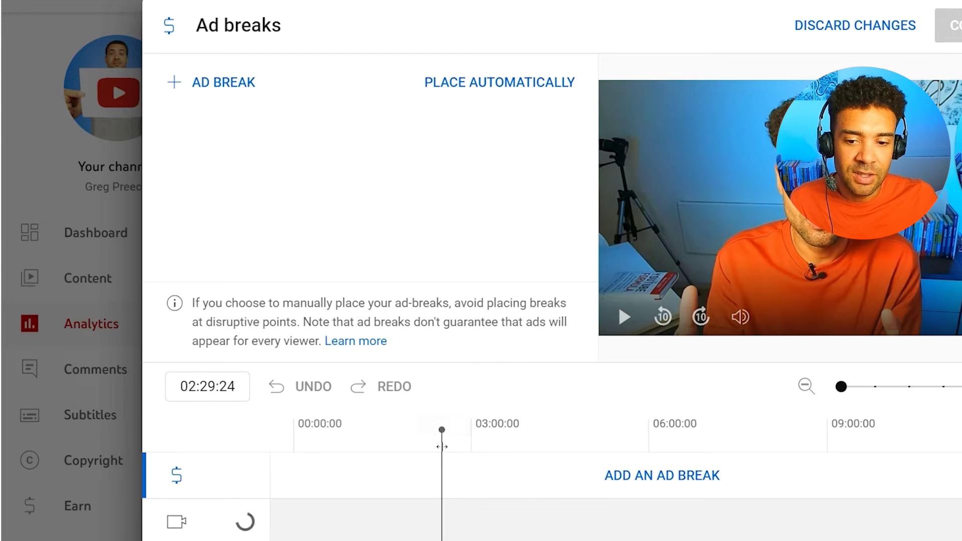
pyautogui.click(221, 88)
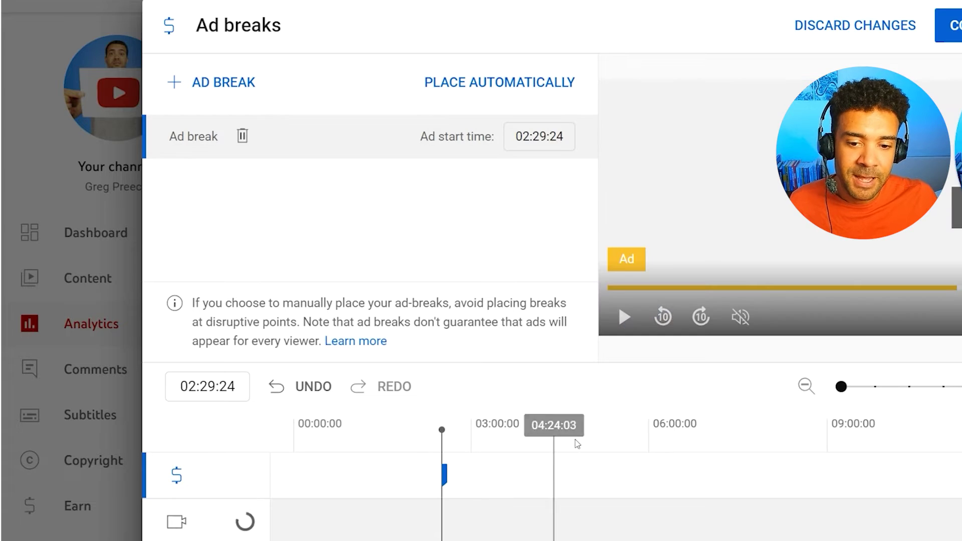
# Step: Add further ad breaks at 05:20:23, 08:01:04, 10:45:11 and 00:59:16
pyautogui.click(613, 440)
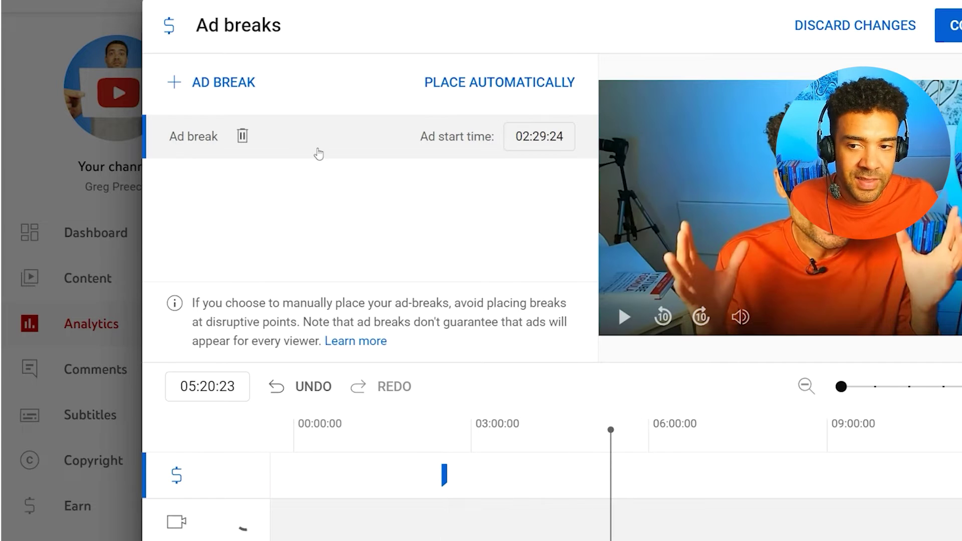
pyautogui.click(231, 91)
pyautogui.click(771, 441)
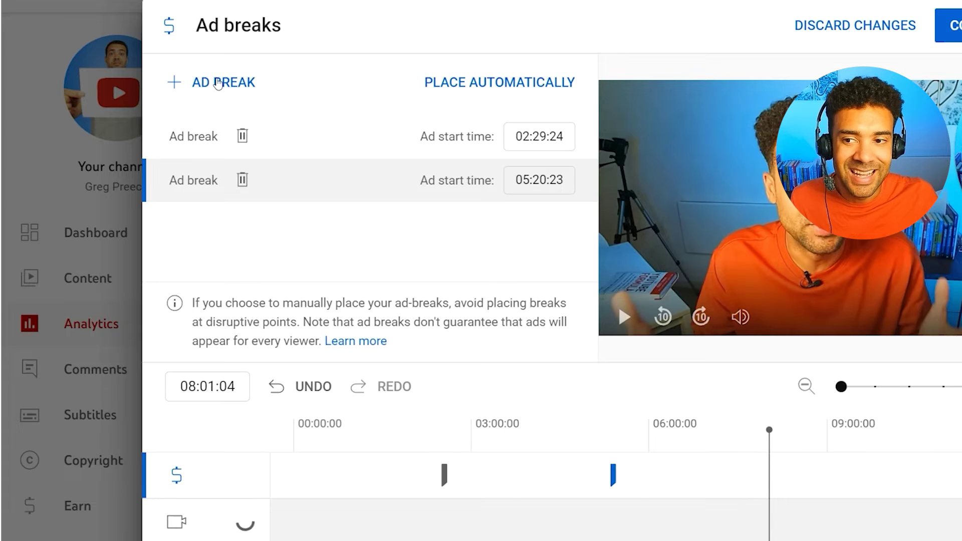
pyautogui.click(216, 83)
pyautogui.click(929, 426)
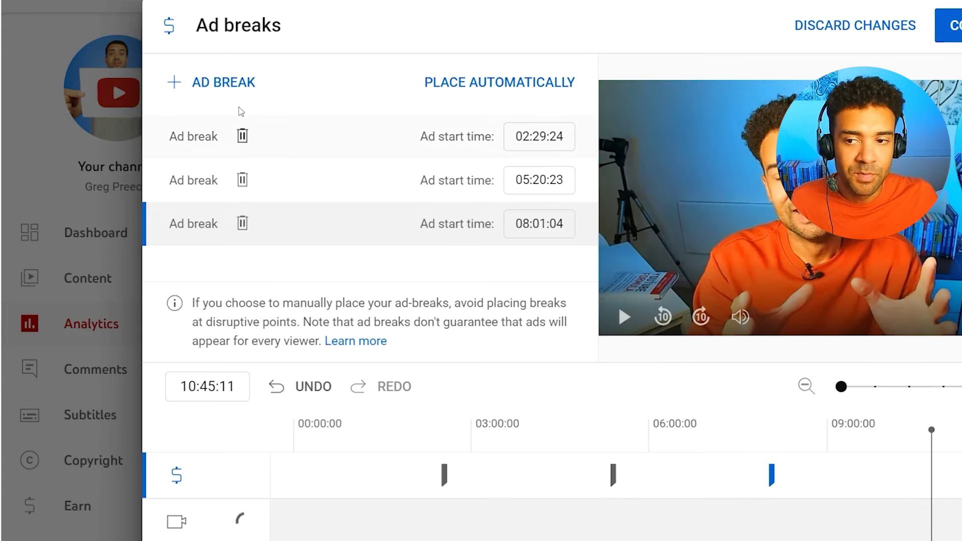
pyautogui.click(236, 90)
pyautogui.click(353, 438)
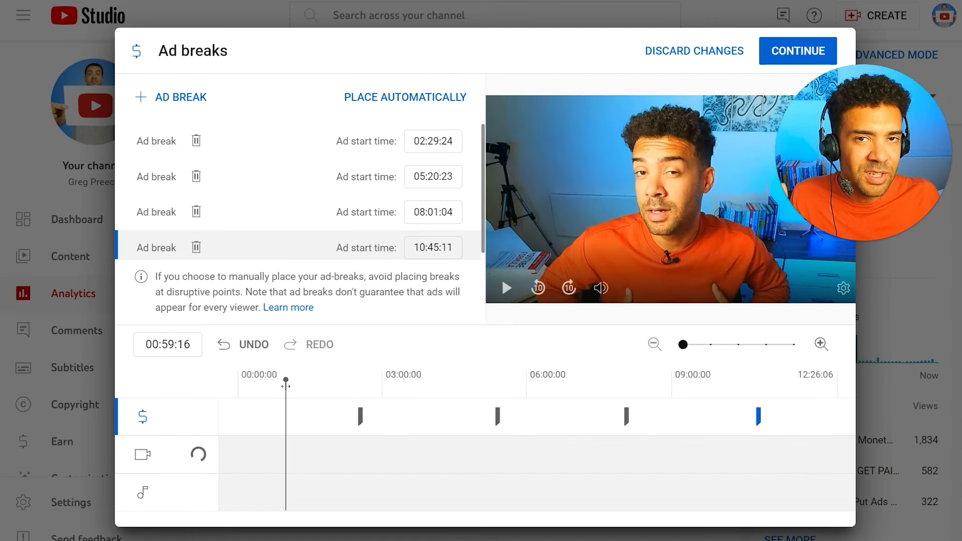
pyautogui.click(182, 99)
pyautogui.click(429, 432)
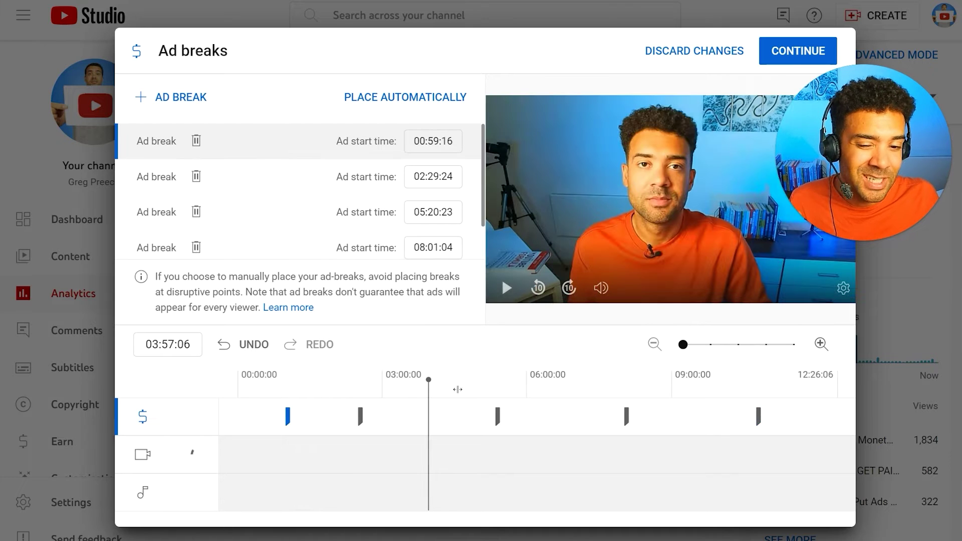
# Step: Add a break at 03:57:06, then delete every ad break in the list
pyautogui.click(198, 99)
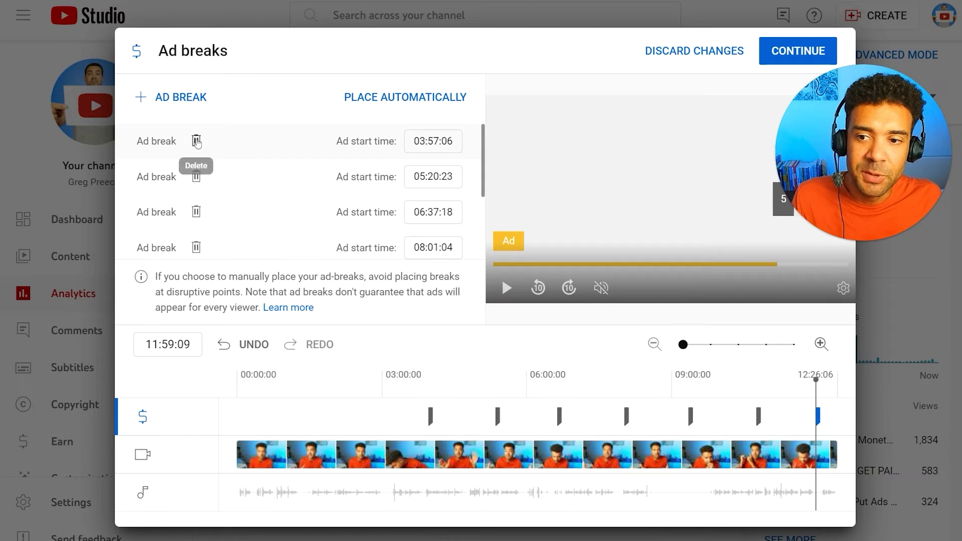
pyautogui.click(196, 141)
pyautogui.click(196, 142)
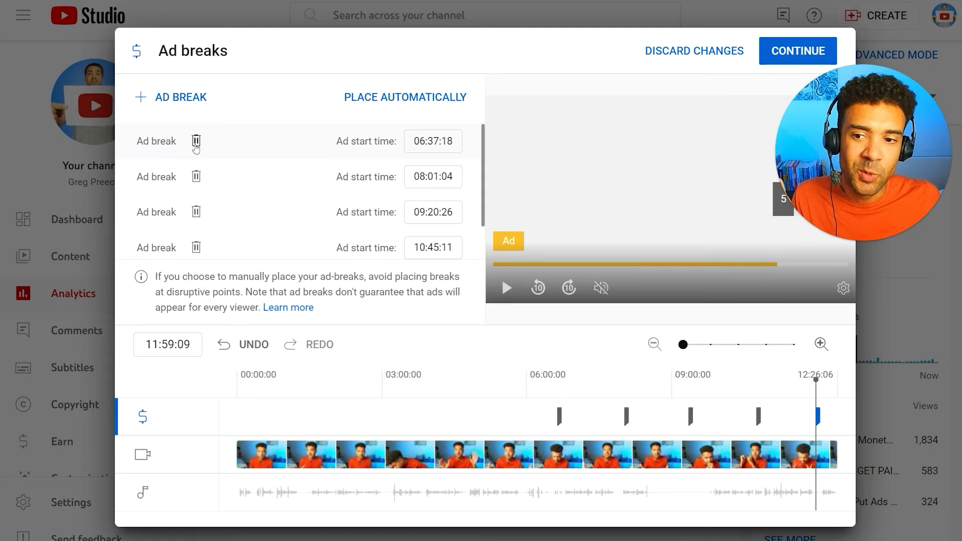
pyautogui.click(196, 142)
pyautogui.click(196, 141)
pyautogui.click(196, 141)
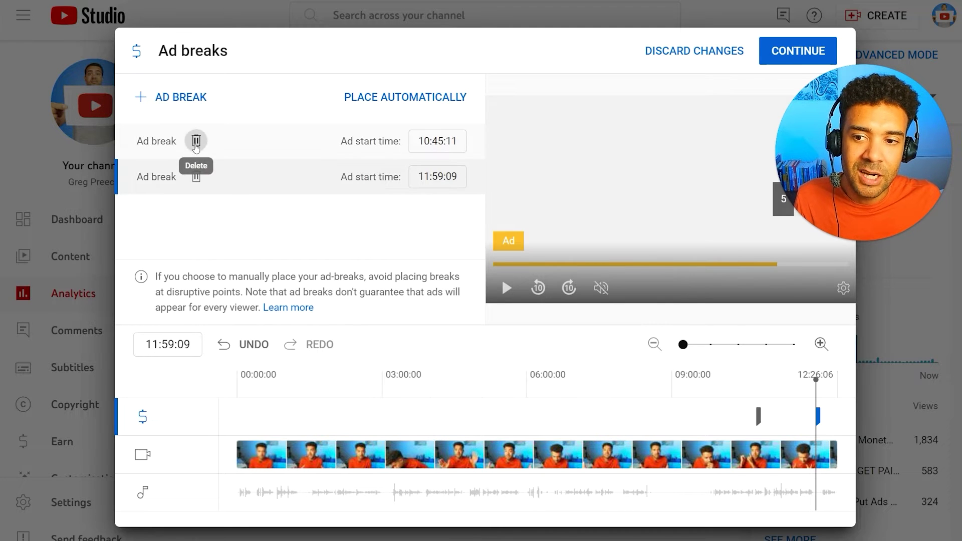
pyautogui.click(196, 141)
pyautogui.click(196, 141)
# Step: Place new ad breaks at 02:59:17, 06:01:02 and 09:06:13
pyautogui.click(382, 383)
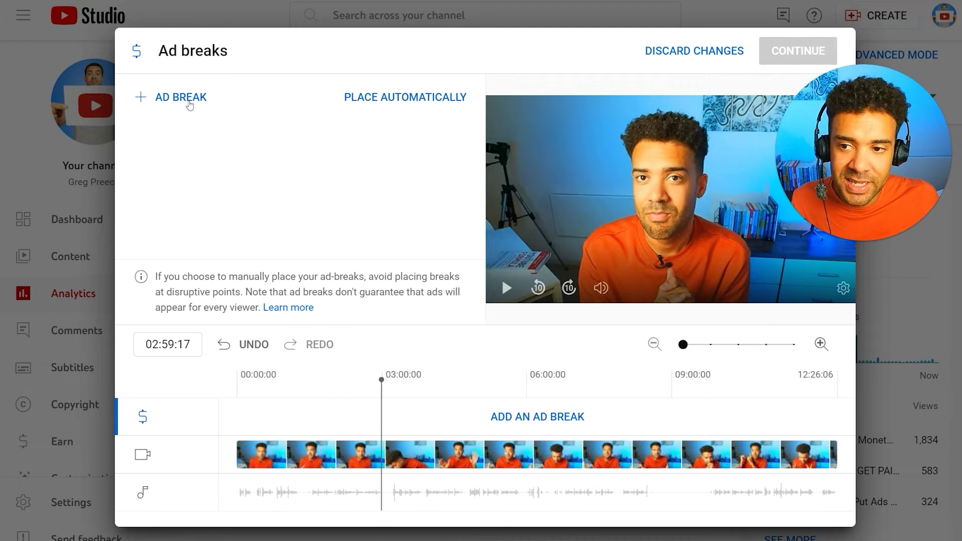
pyautogui.click(189, 98)
pyautogui.click(189, 101)
pyautogui.click(678, 381)
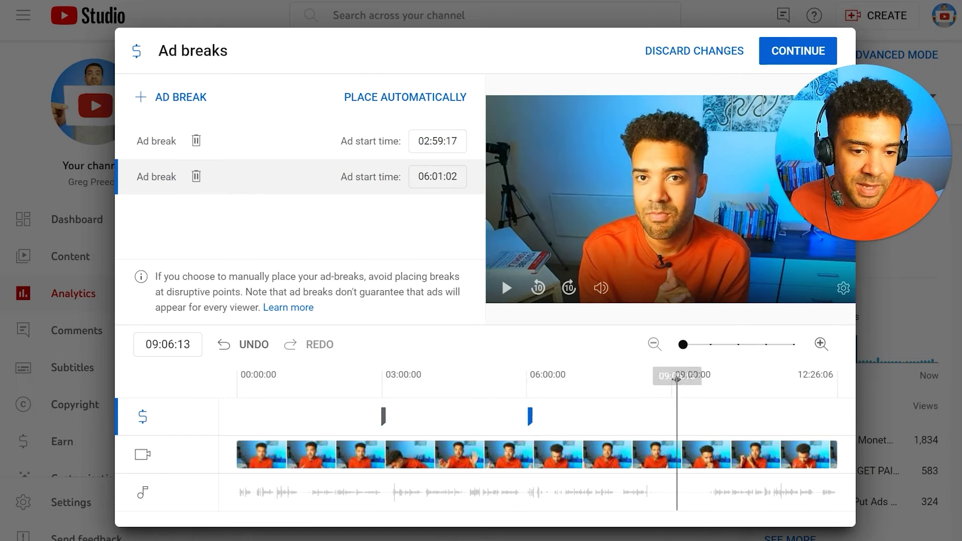
pyautogui.click(199, 99)
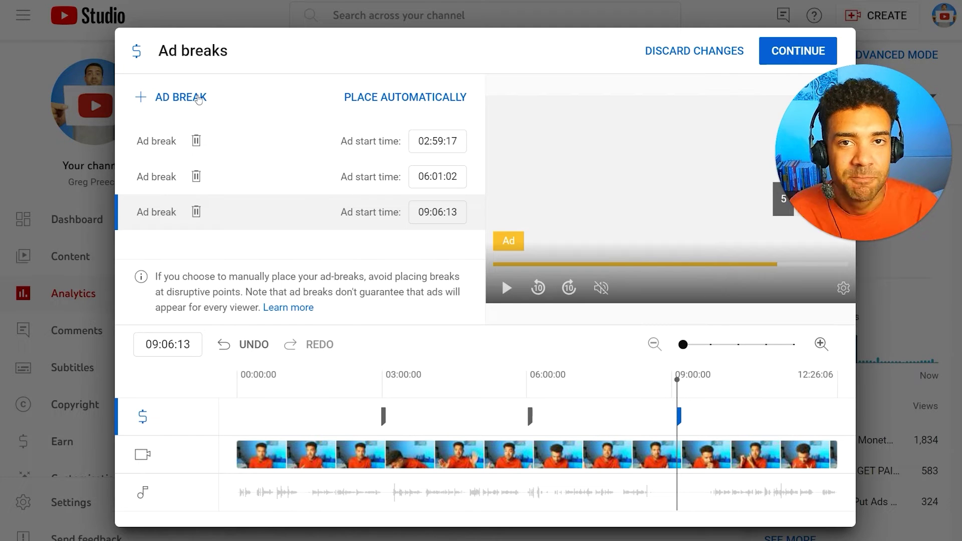
# Step: Keep the three ad breaks, then tick 'None of the above' under Ad suitability and submit the rating
pyautogui.click(780, 59)
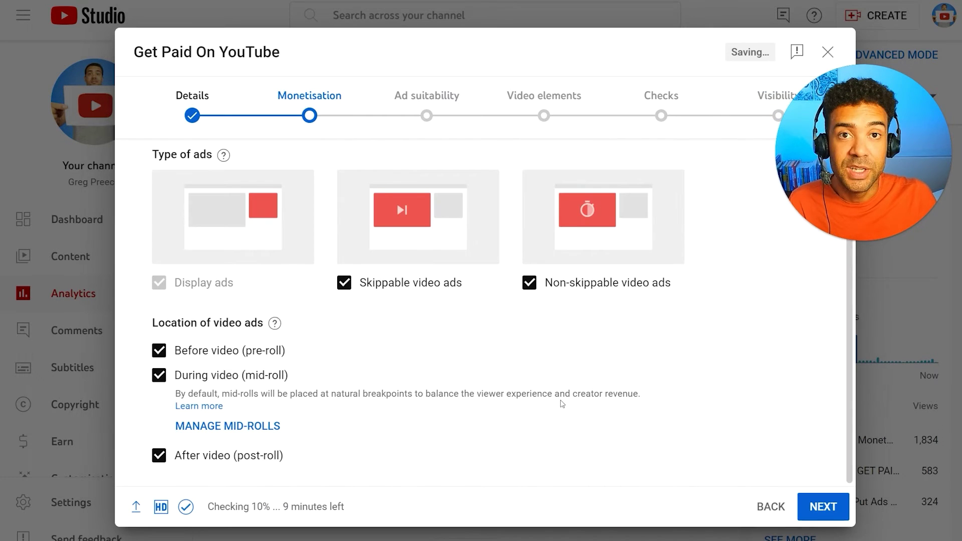
pyautogui.click(824, 507)
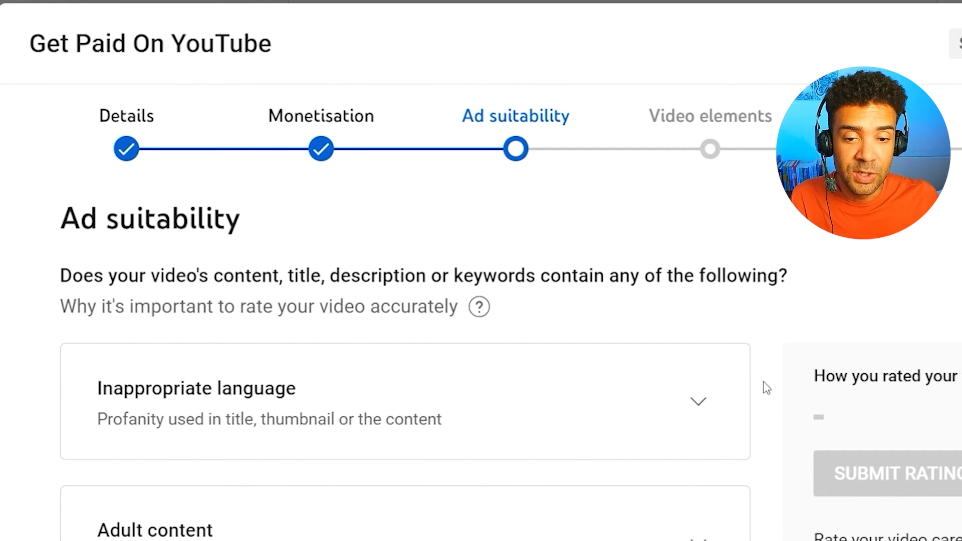
pyautogui.scroll(-1, 767, 388)
pyautogui.scroll(-6, 767, 389)
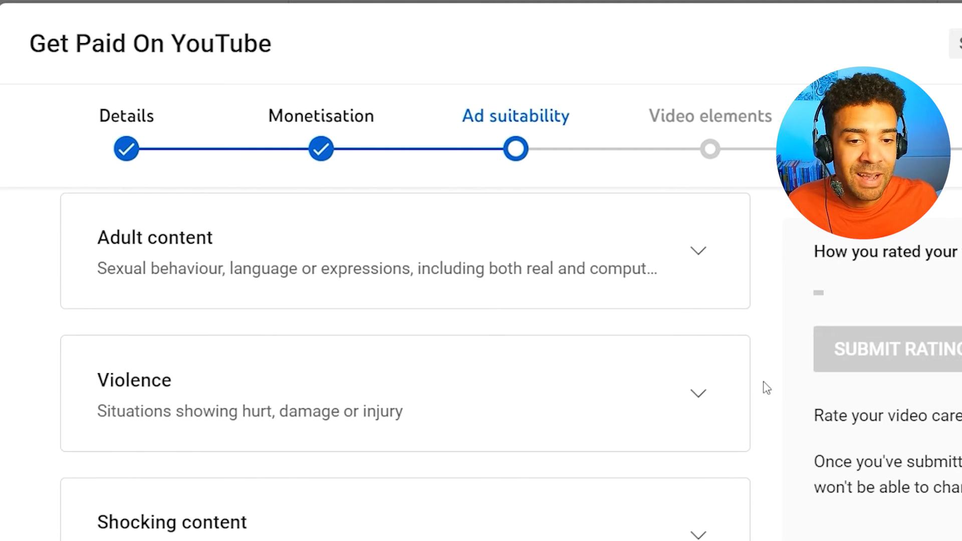
pyautogui.scroll(-1, 767, 388)
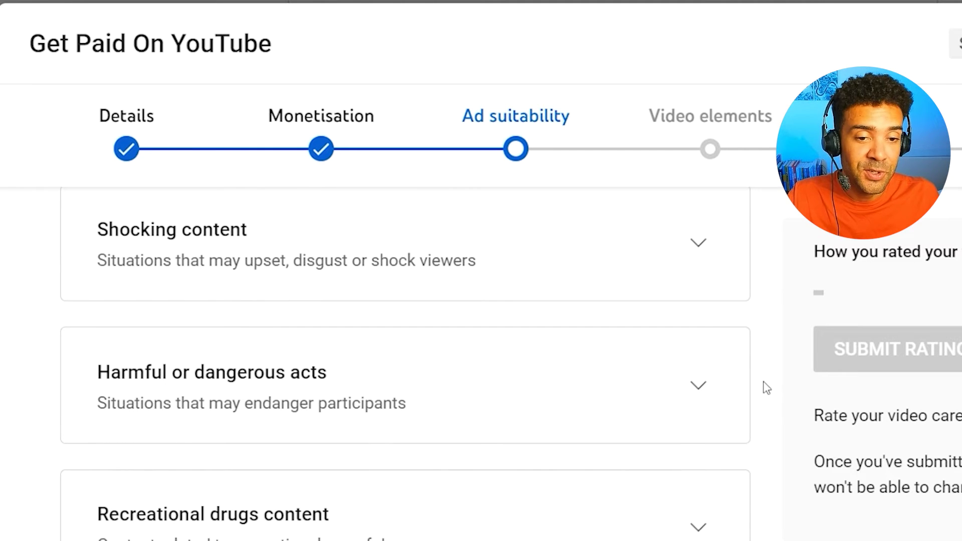
pyautogui.scroll(-9, 767, 389)
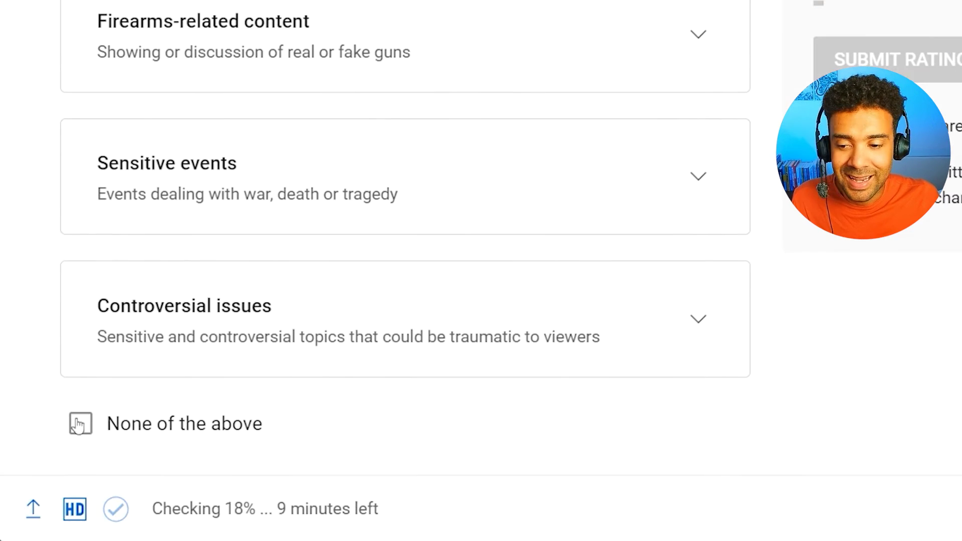
pyautogui.click(79, 425)
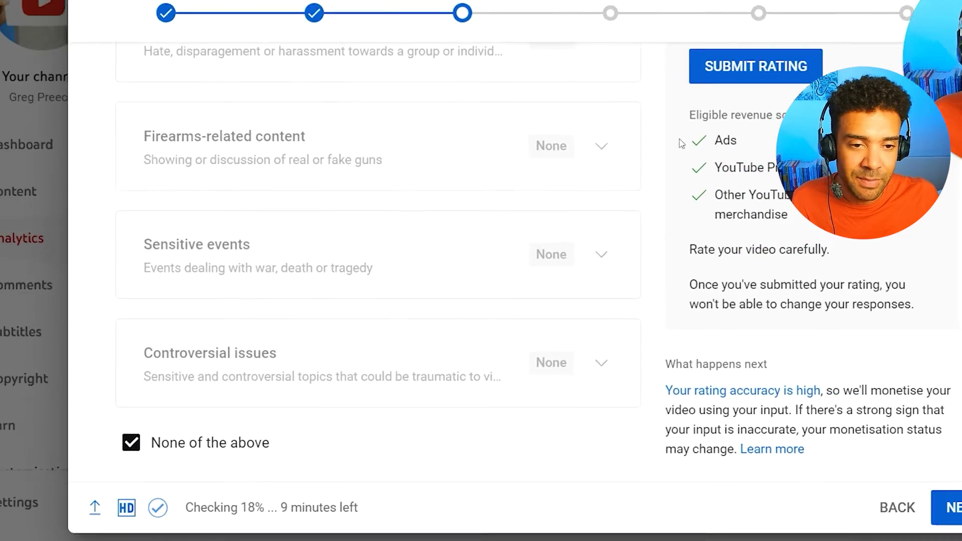
pyautogui.scroll(2, 783, 172)
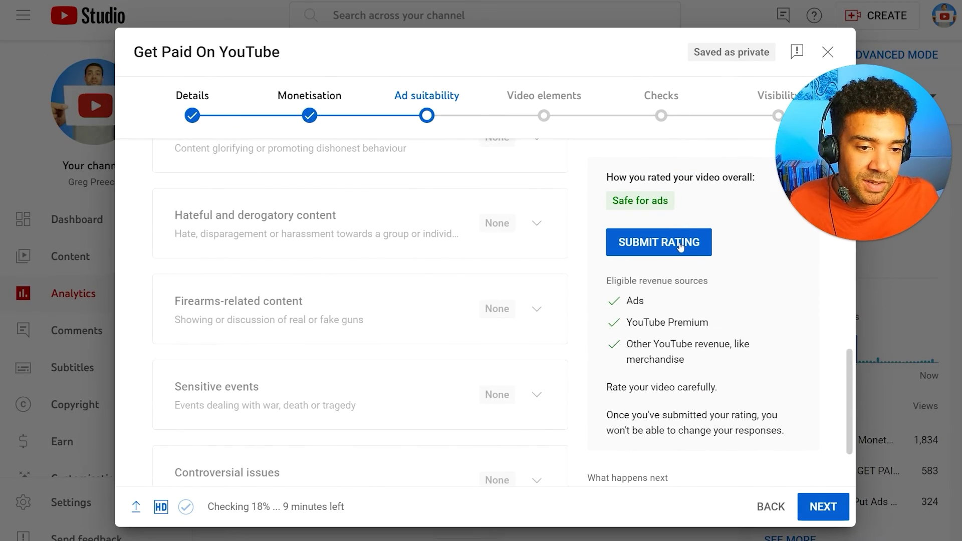
pyautogui.click(681, 244)
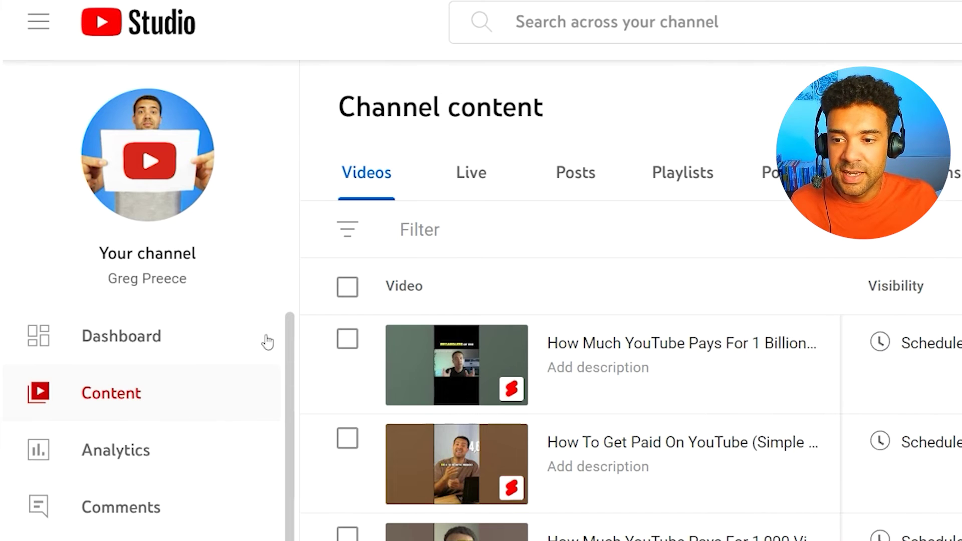
# Step: In the Content list, set monetisation to On for 'How To Get Paid On YouTube in 2023'
pyautogui.scroll(-10, 601, 426)
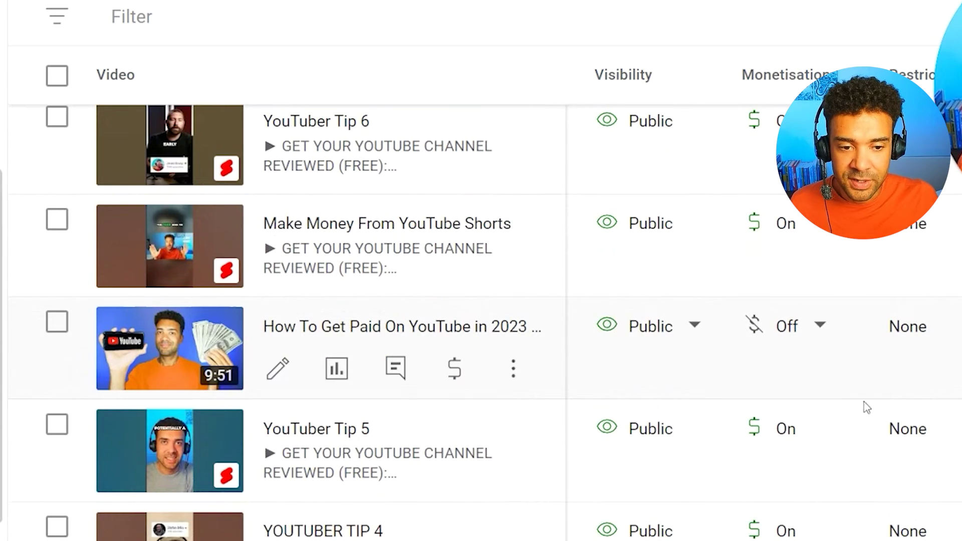
pyautogui.click(821, 336)
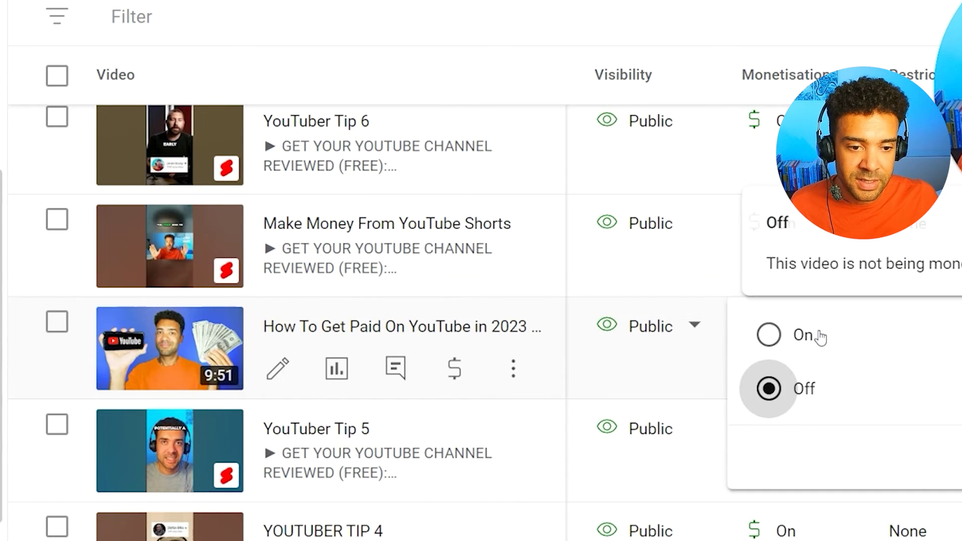
pyautogui.click(769, 335)
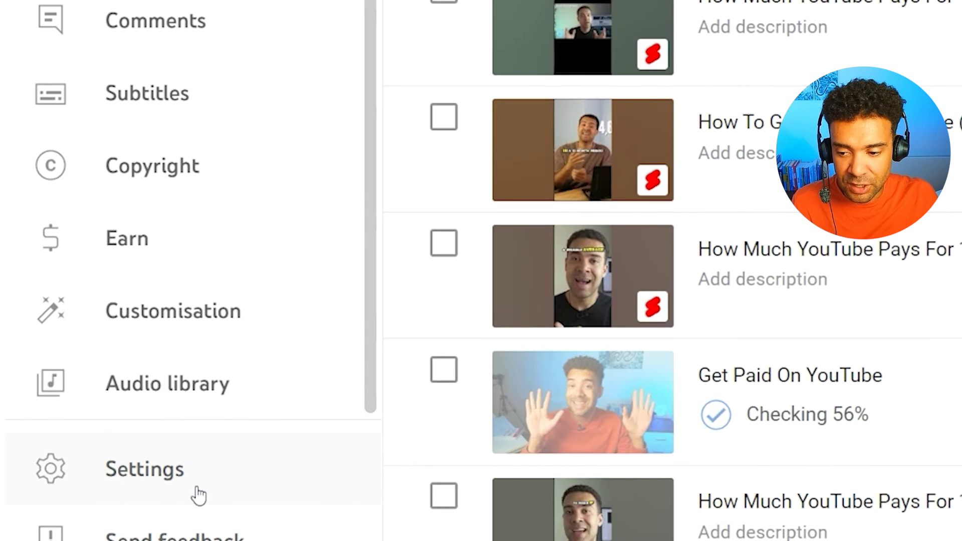
# Step: Open Settings > Upload defaults and view the Monetisation tab with skippable, non-skippable and mid-roll ads enabled
pyautogui.click(224, 476)
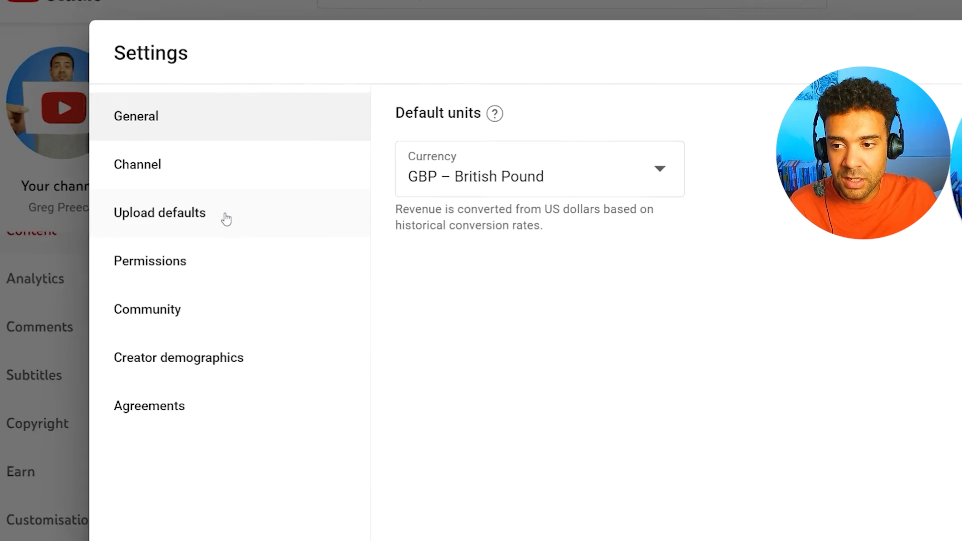
pyautogui.click(226, 219)
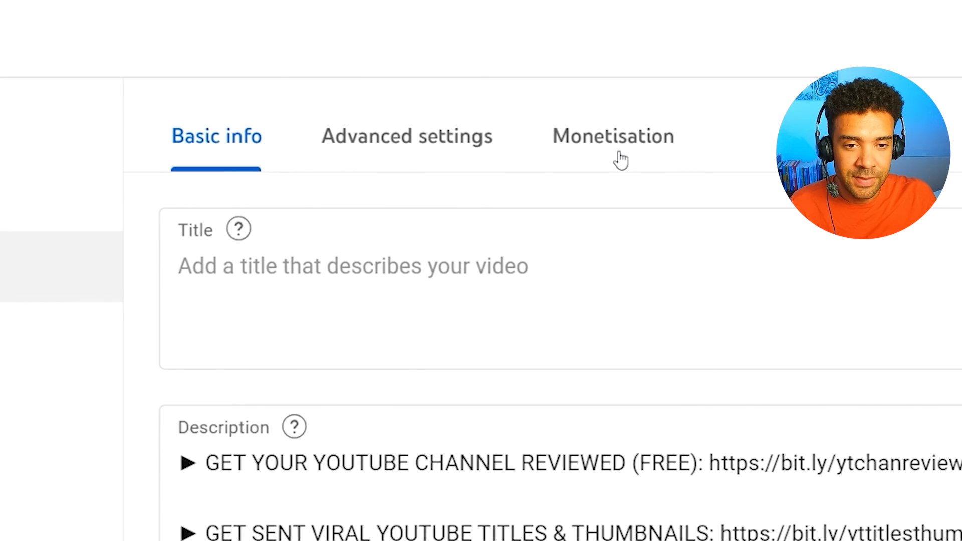
pyautogui.click(618, 156)
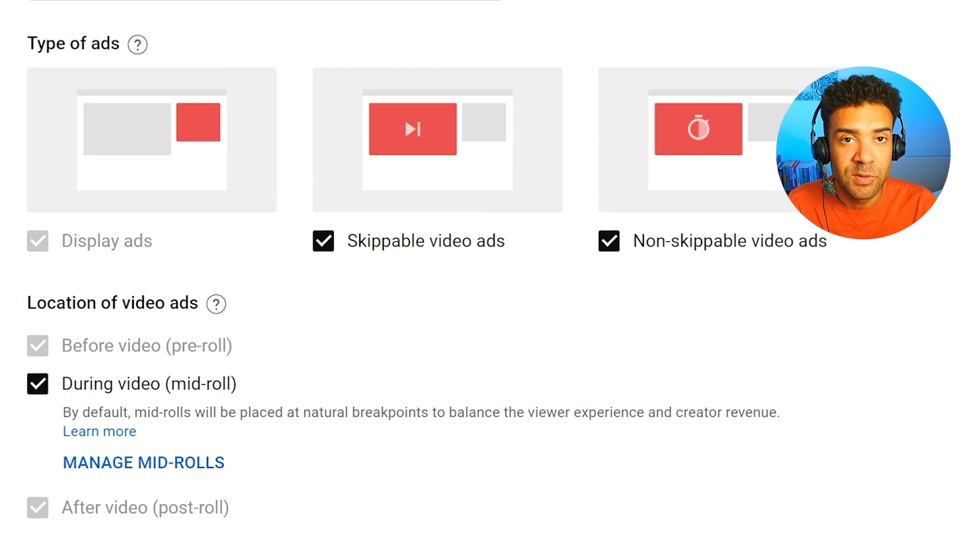
pyautogui.scroll(1, 401, 260)
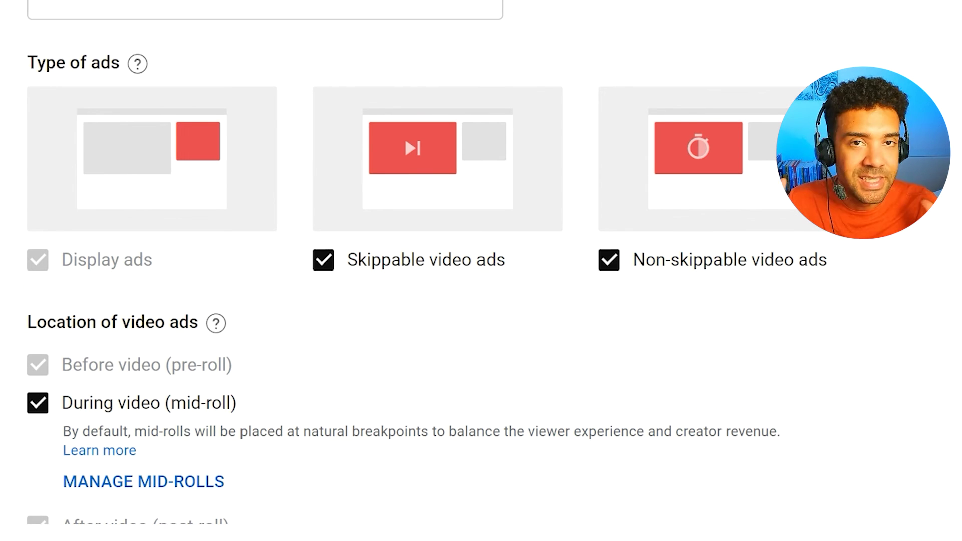